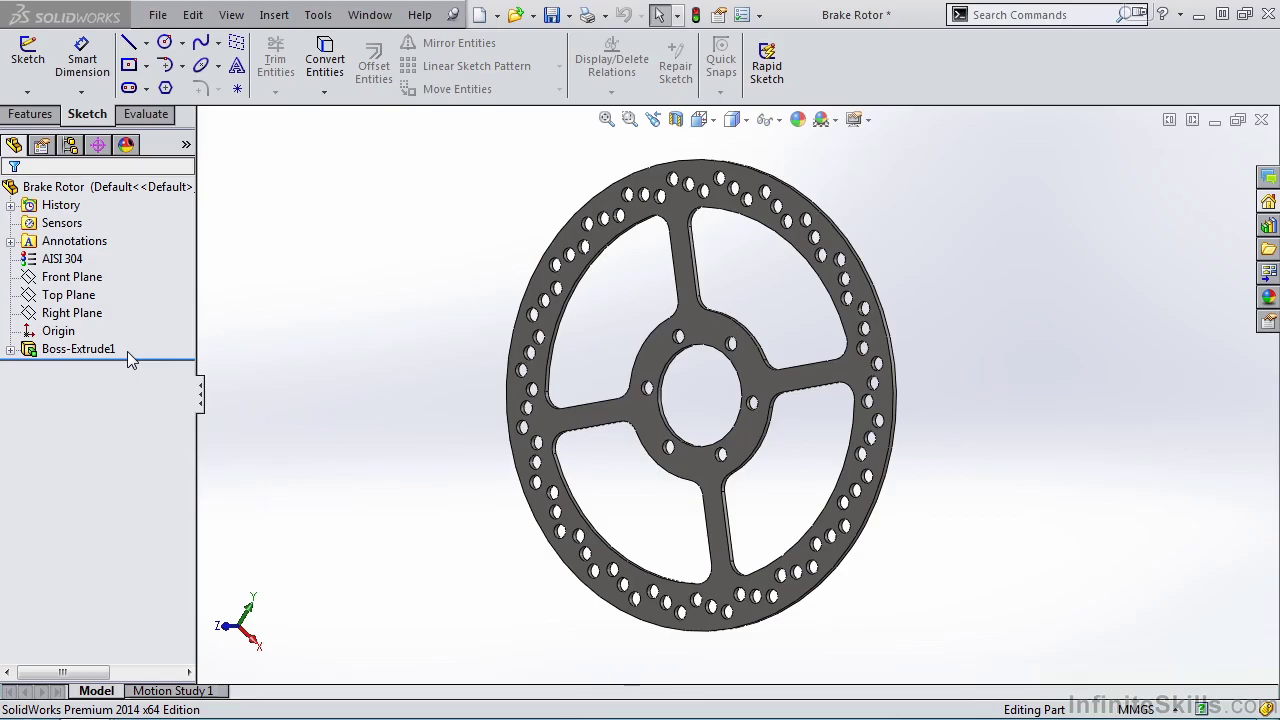
Open the sketch of the brake rotor's Boss-Extrude1 to examine its geometry and dimensions, and exit discarding any changes
click(101, 347)
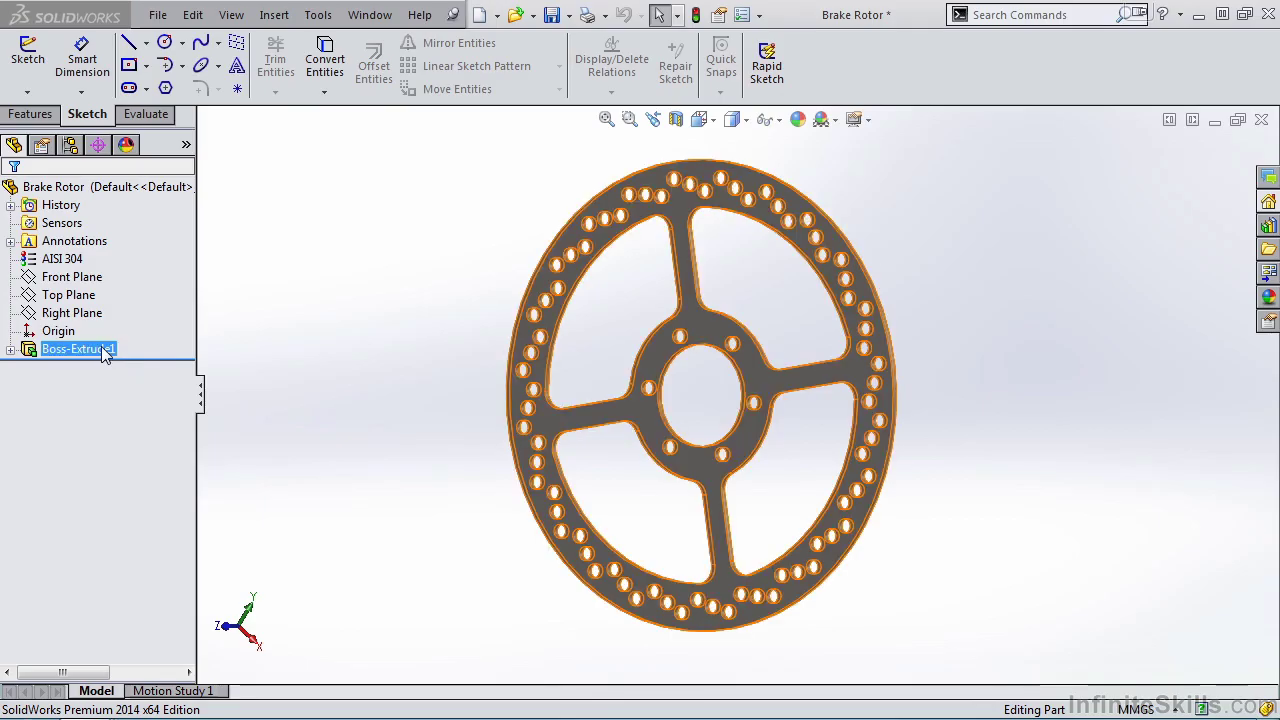
click(86, 376)
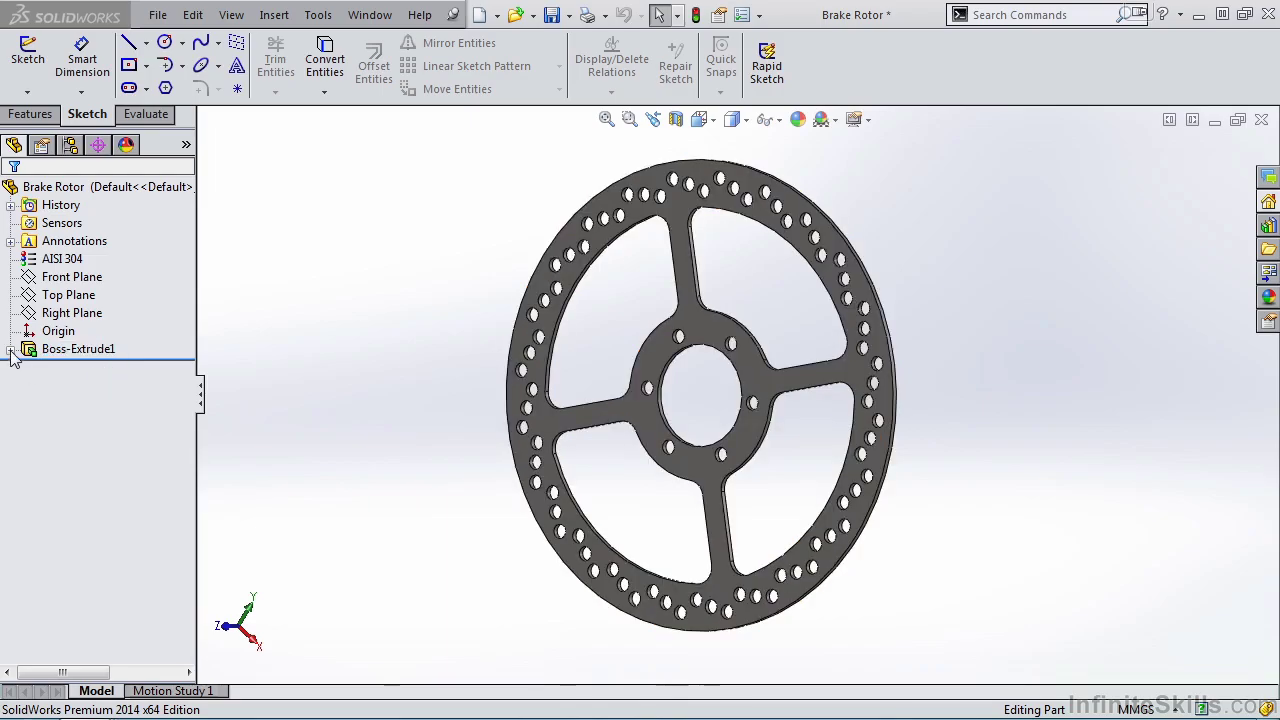
click(10, 349)
click(54, 368)
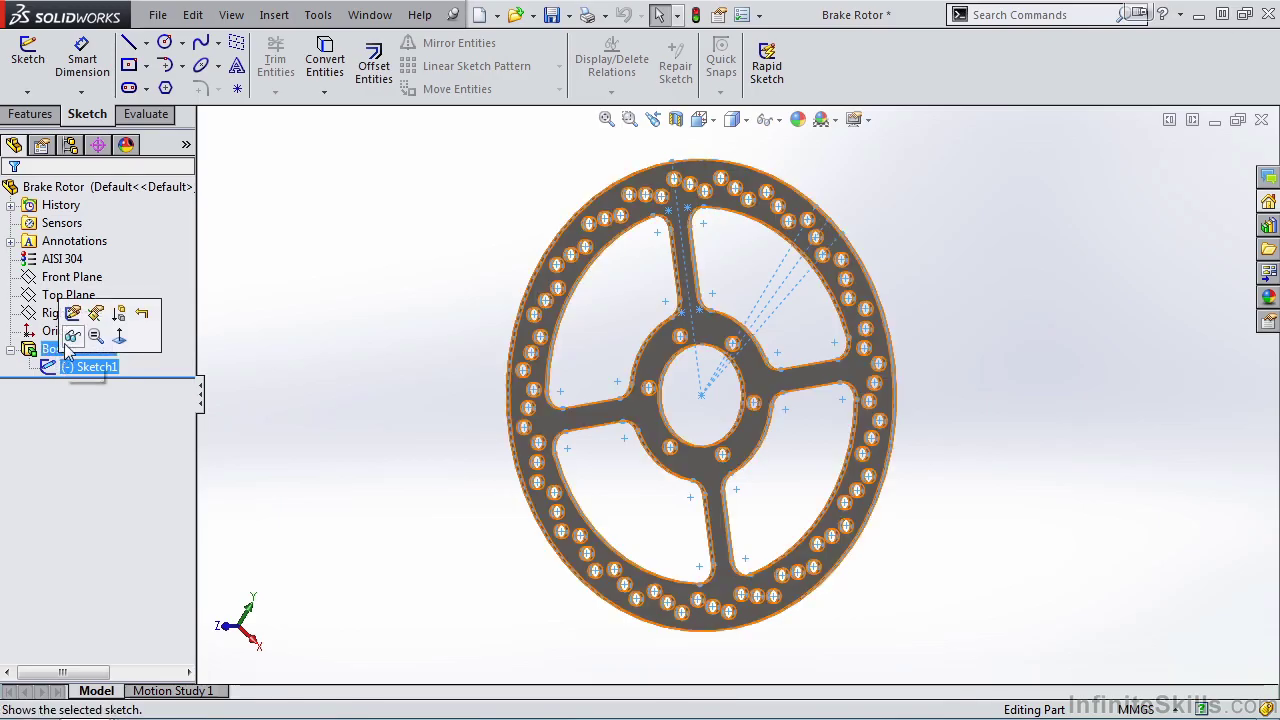
click(73, 316)
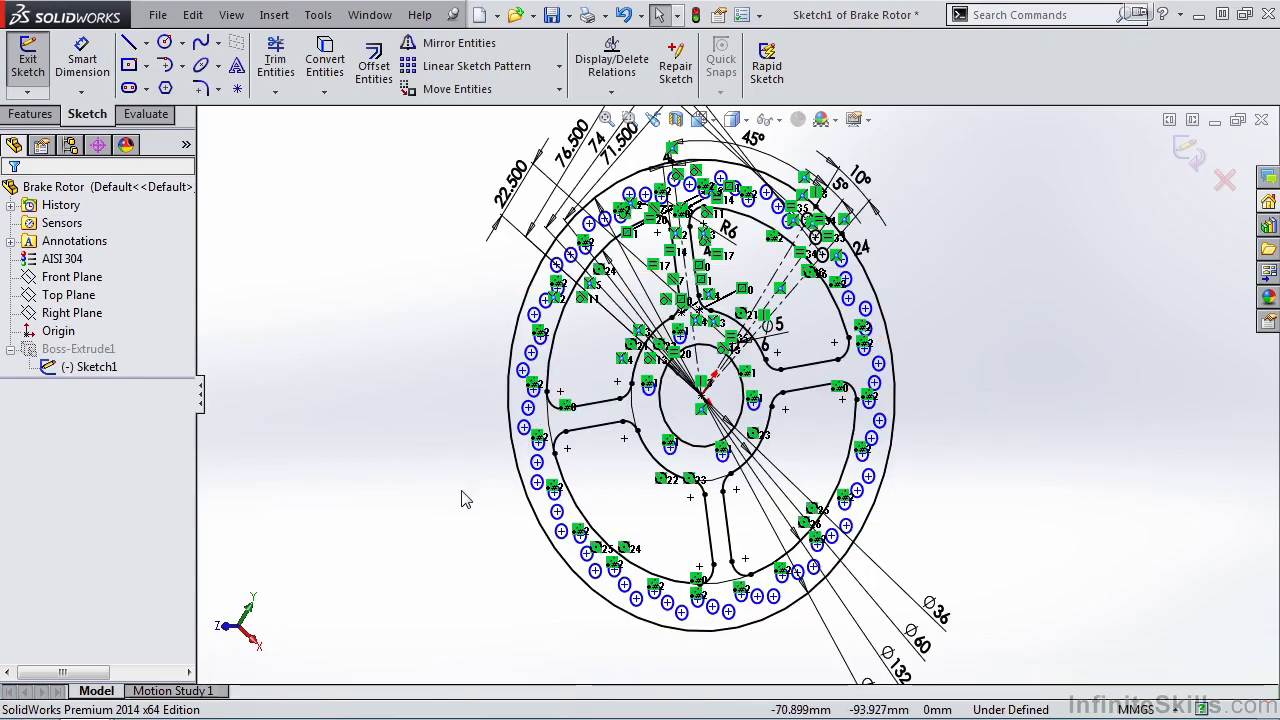
mouse_move(818, 540)
middle_down()
mouse_move(812, 486)
mouse_move(829, 477)
mouse_move(834, 512)
middle_up()
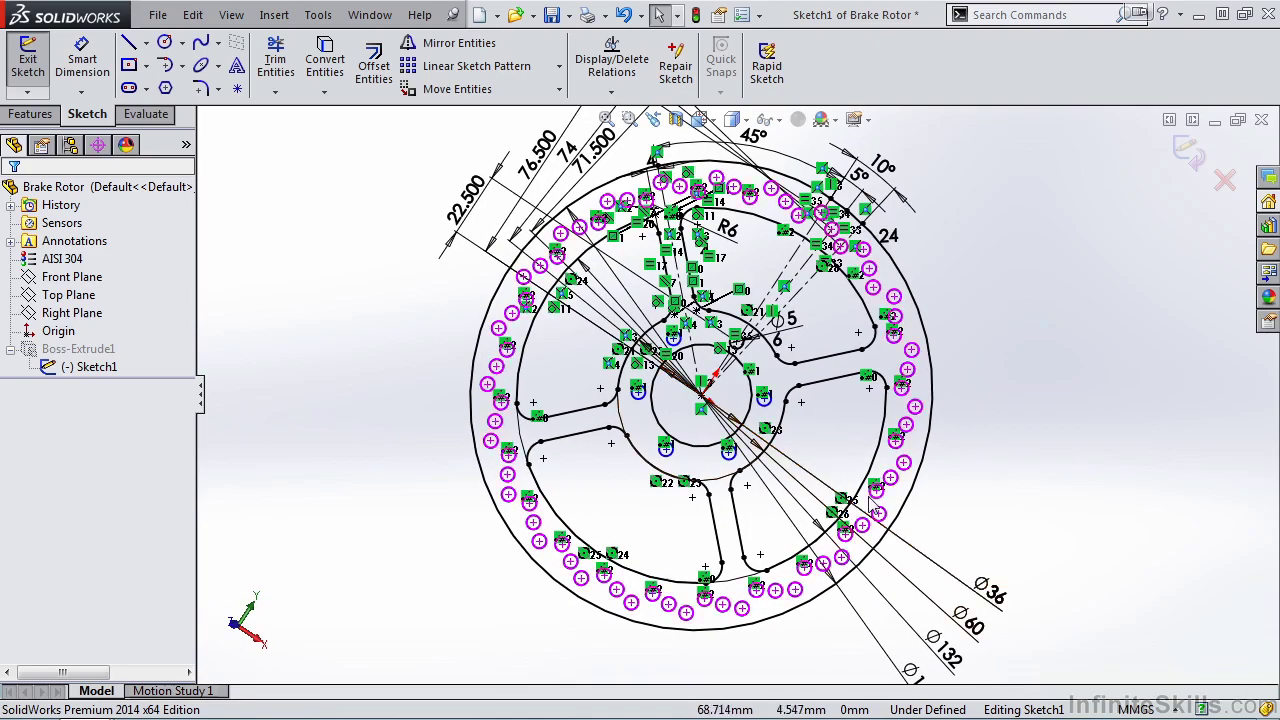
click(1226, 181)
click(680, 384)
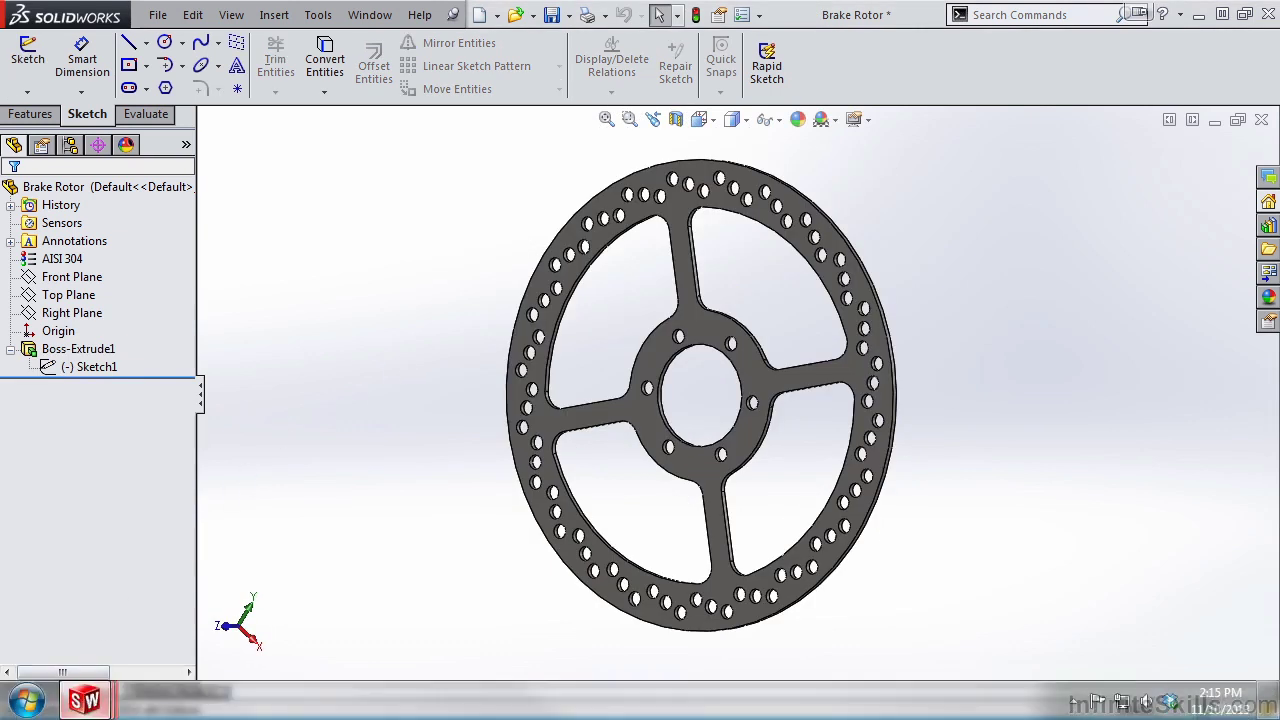
Switch to the Cast Wheel part and examine Revolve1's profile sketch, discarding any changes on exit
mouse_move(77, 684)
click(323, 612)
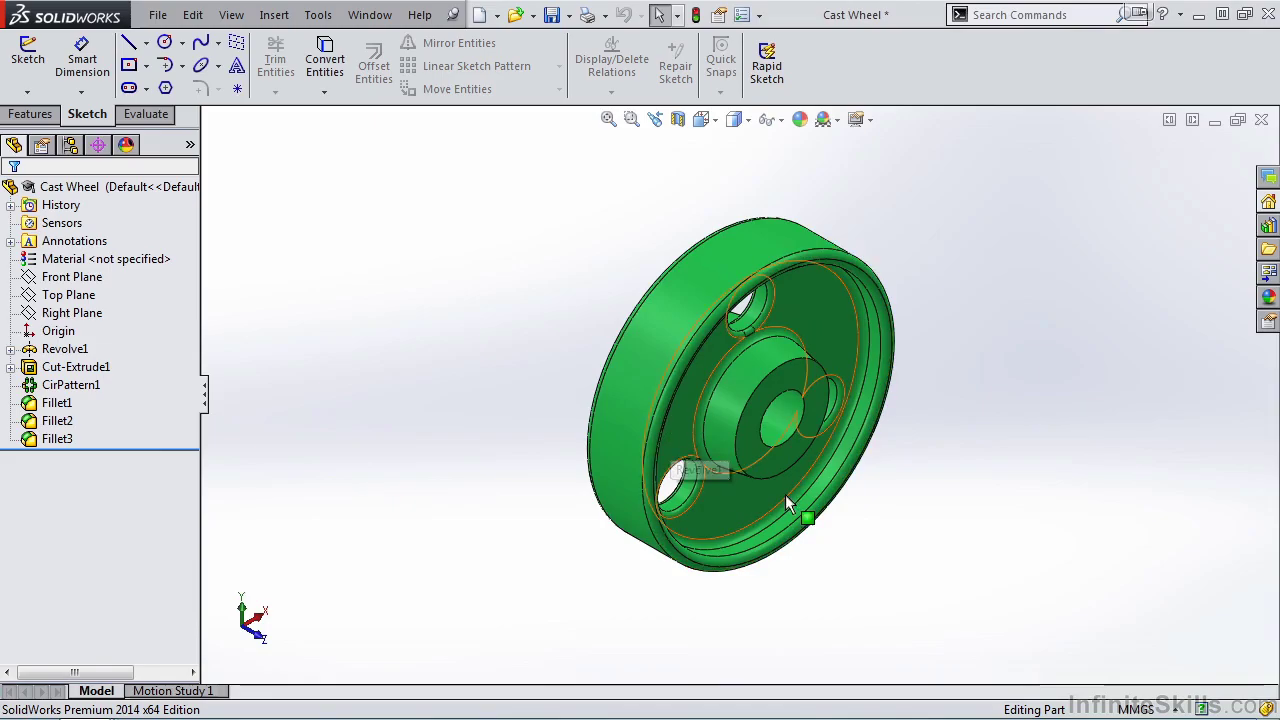
click(80, 352)
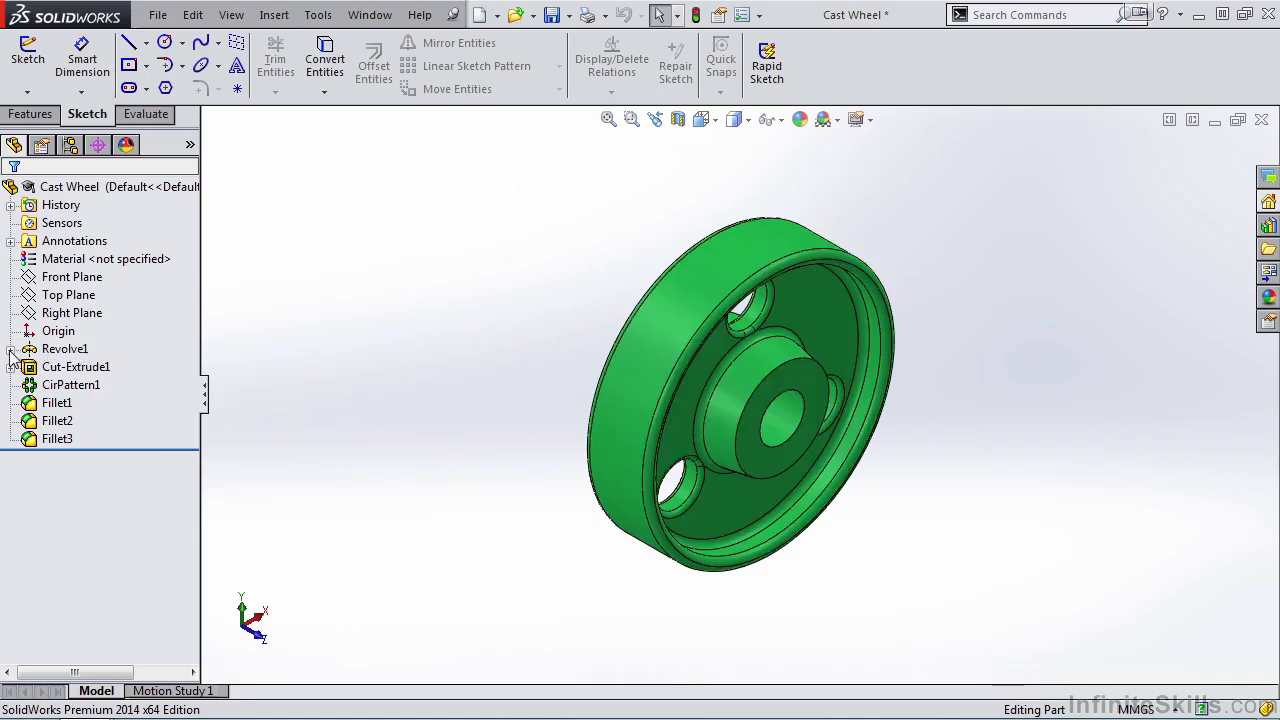
click(10, 350)
click(55, 372)
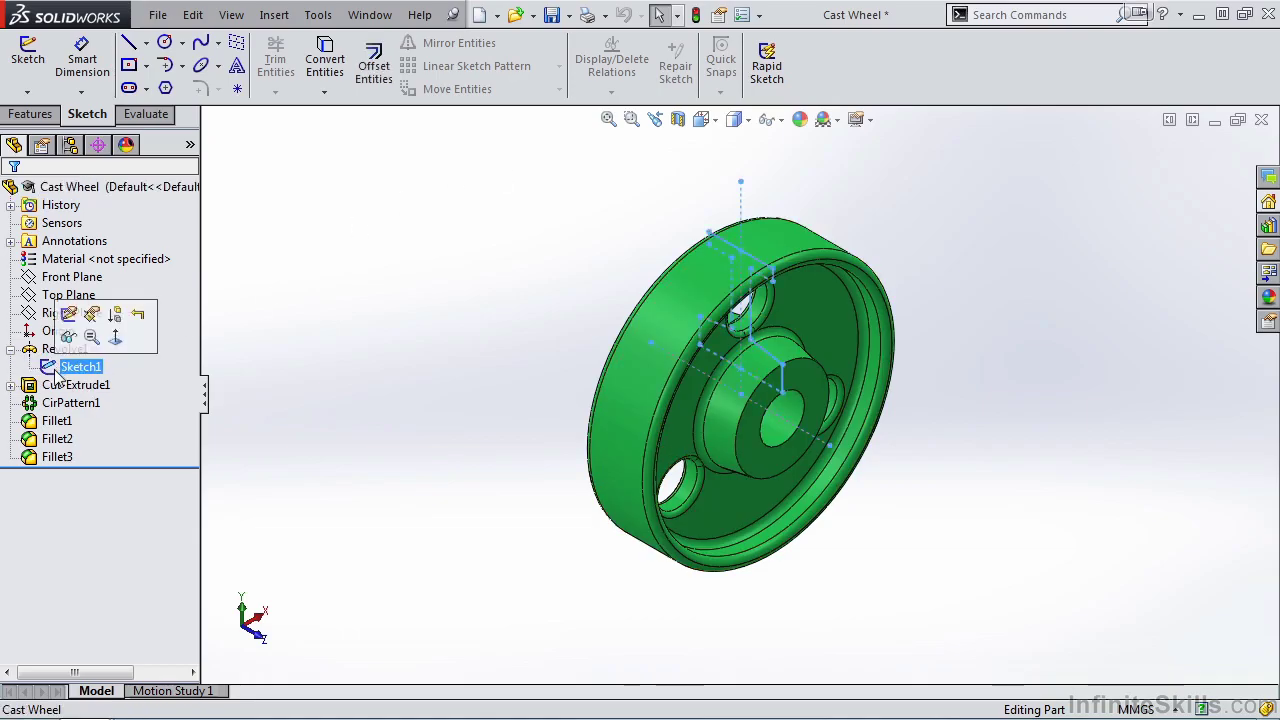
click(68, 314)
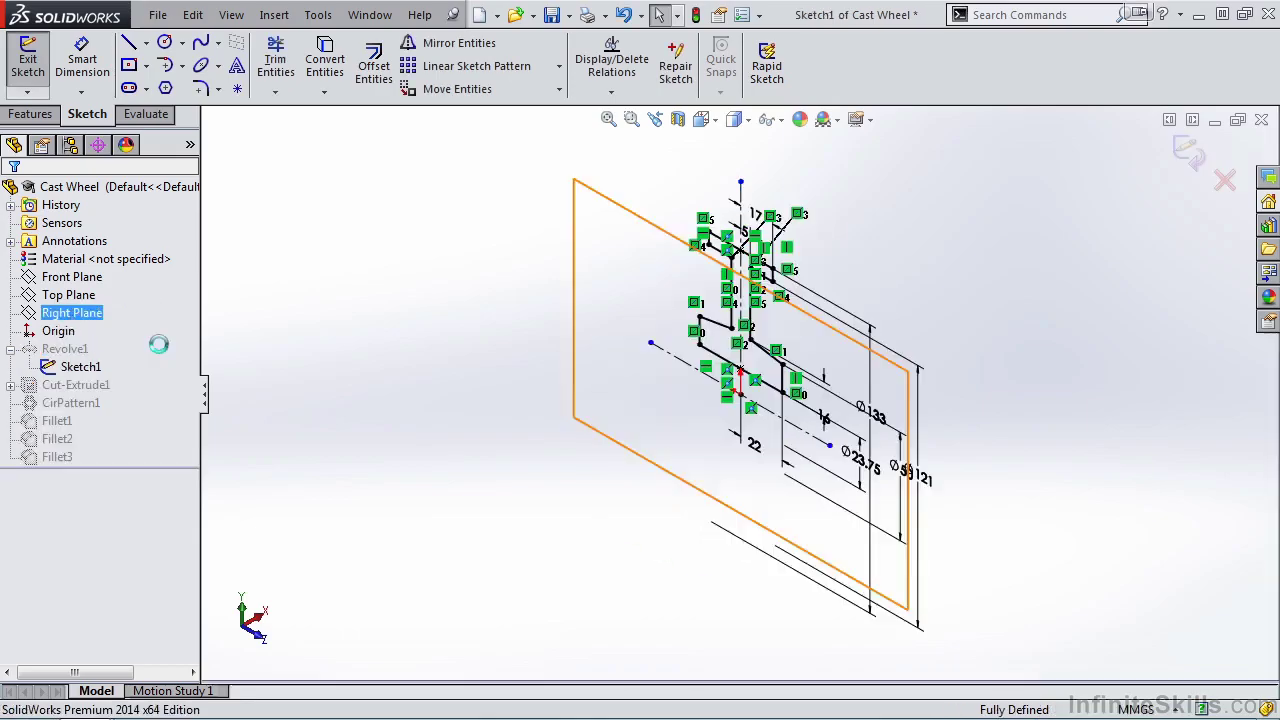
scroll(700, 370, down, 4)
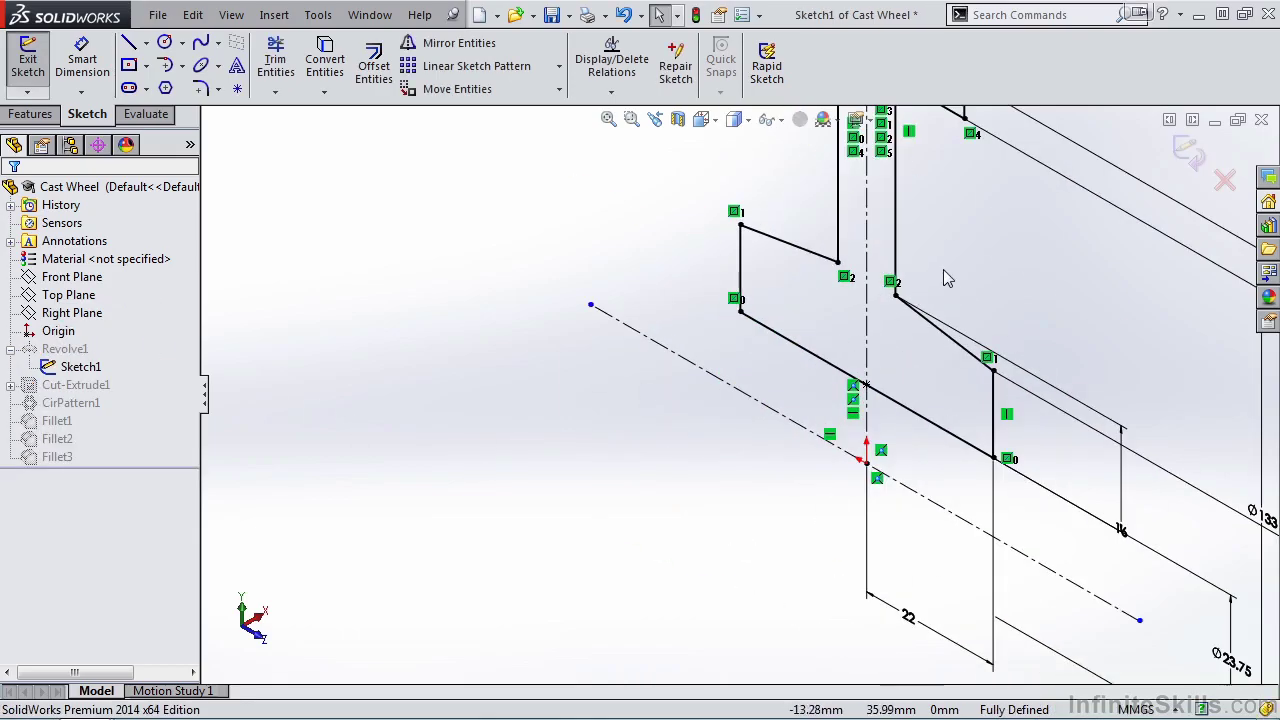
mouse_move(925, 280)
middle_down()
mouse_move(834, 289)
mouse_move(872, 283)
middle_up()
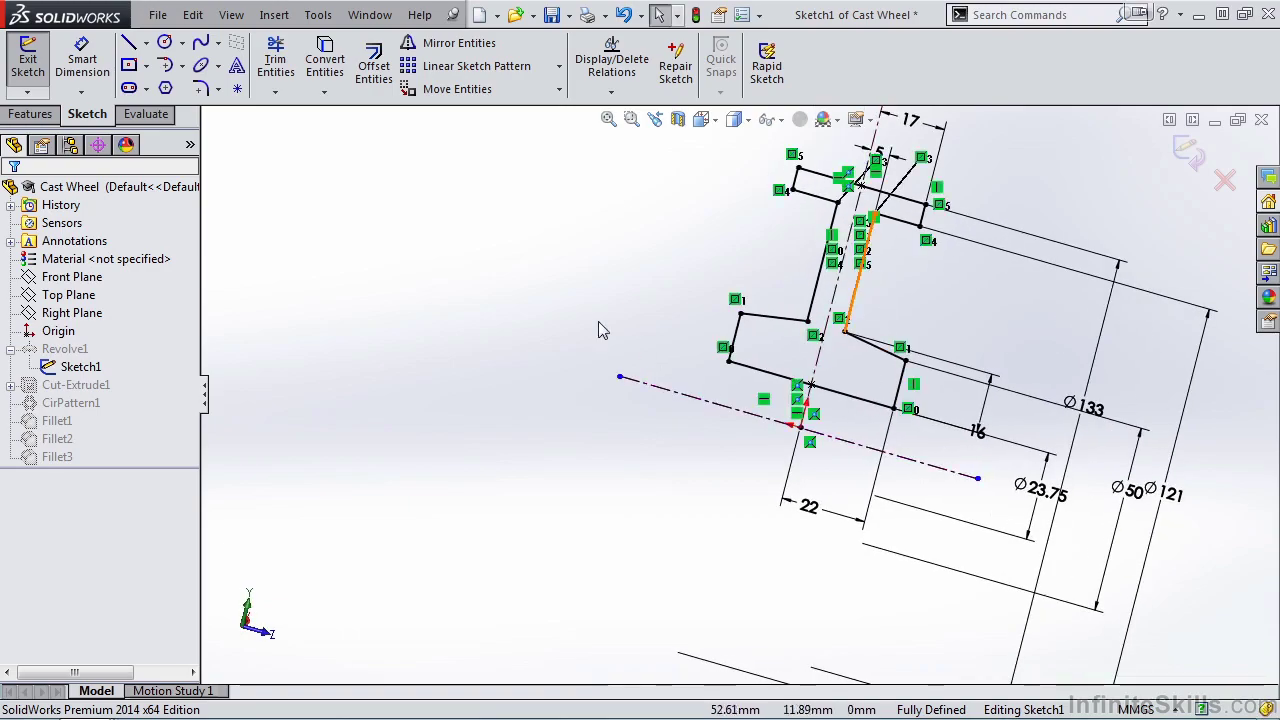
click(1224, 180)
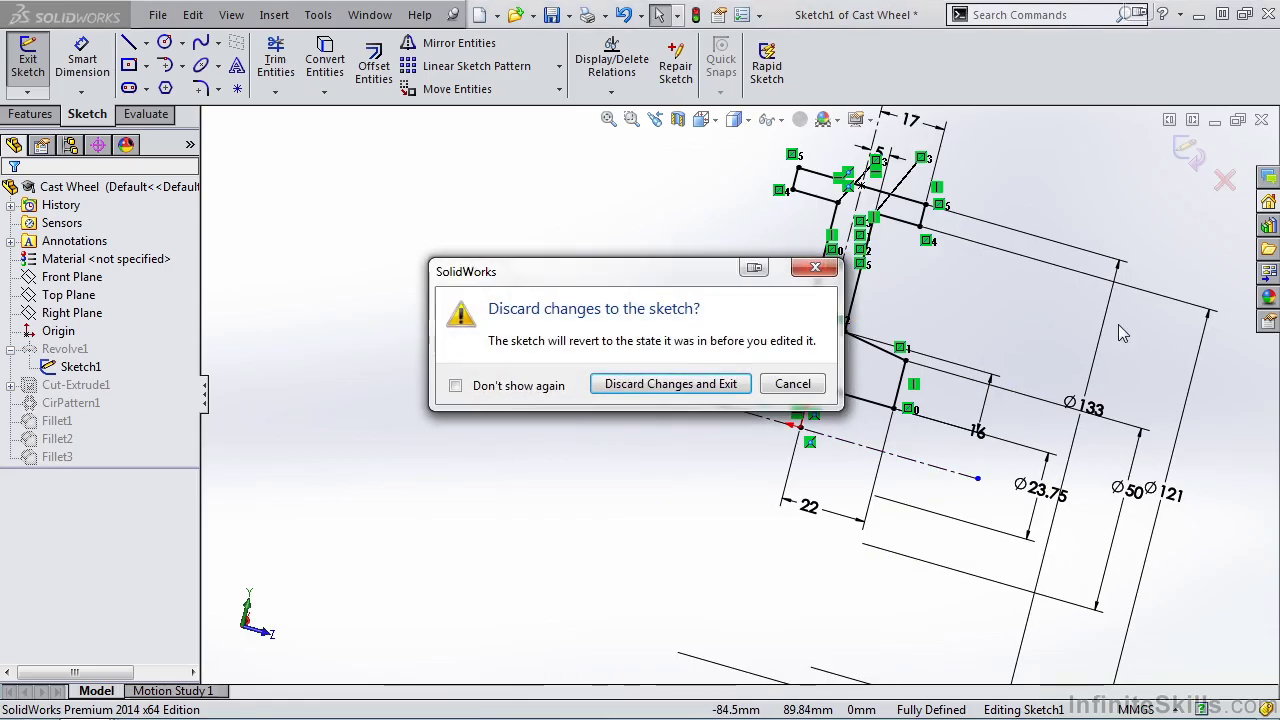
click(698, 384)
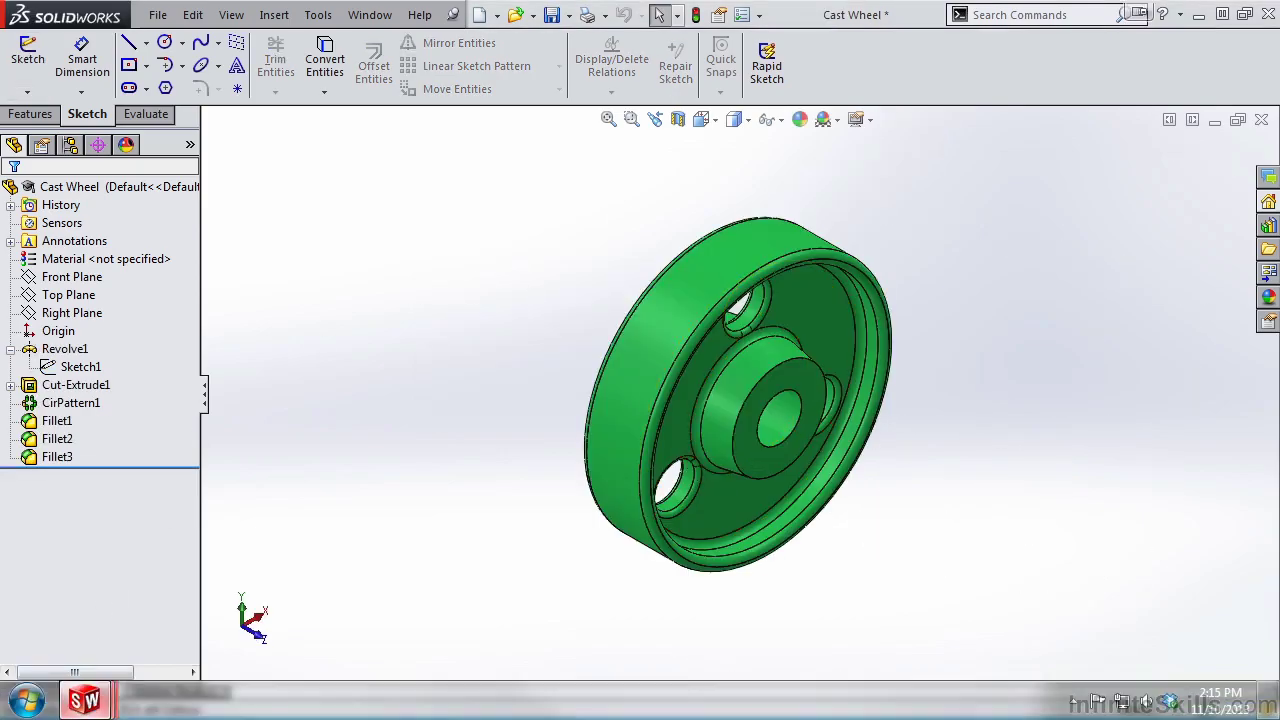
Switch to the Angle Bracket part and expand Boss-Extrude1, Boss-Extrude2 and Cut-Extrude1 through Cut-Extrude5 to reveal their sketches
mouse_move(85, 700)
click(546, 592)
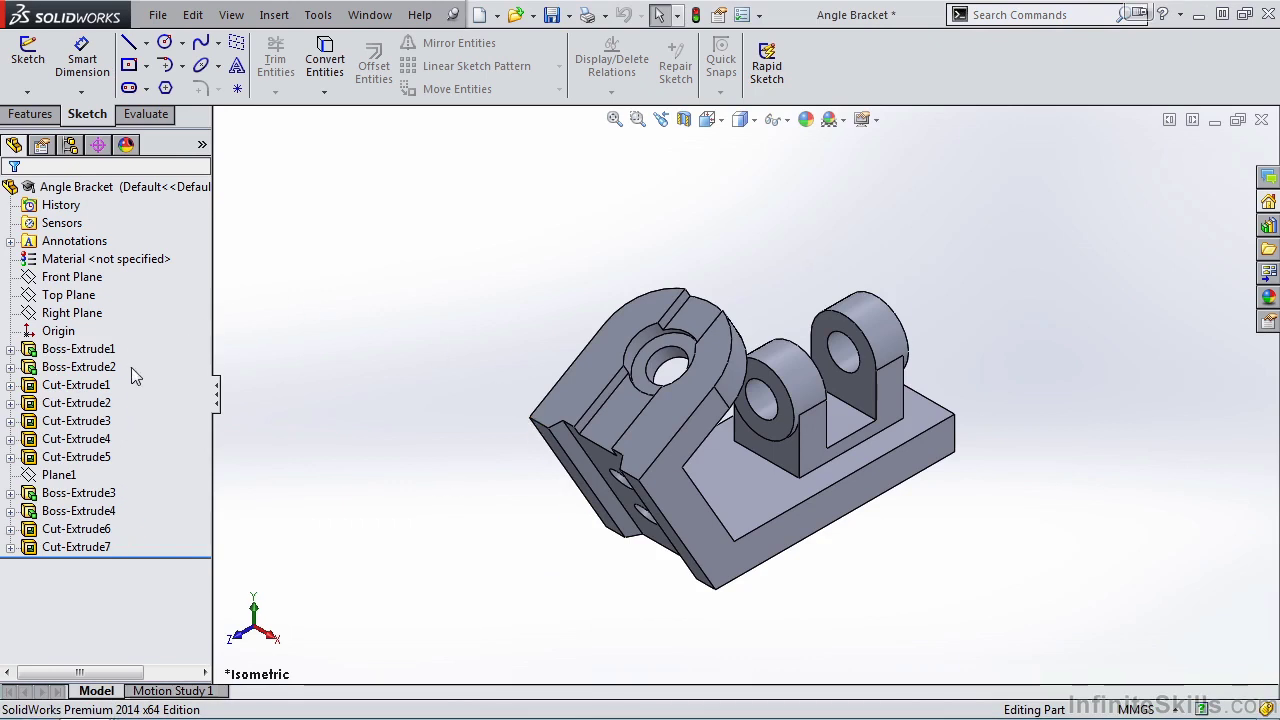
click(10, 457)
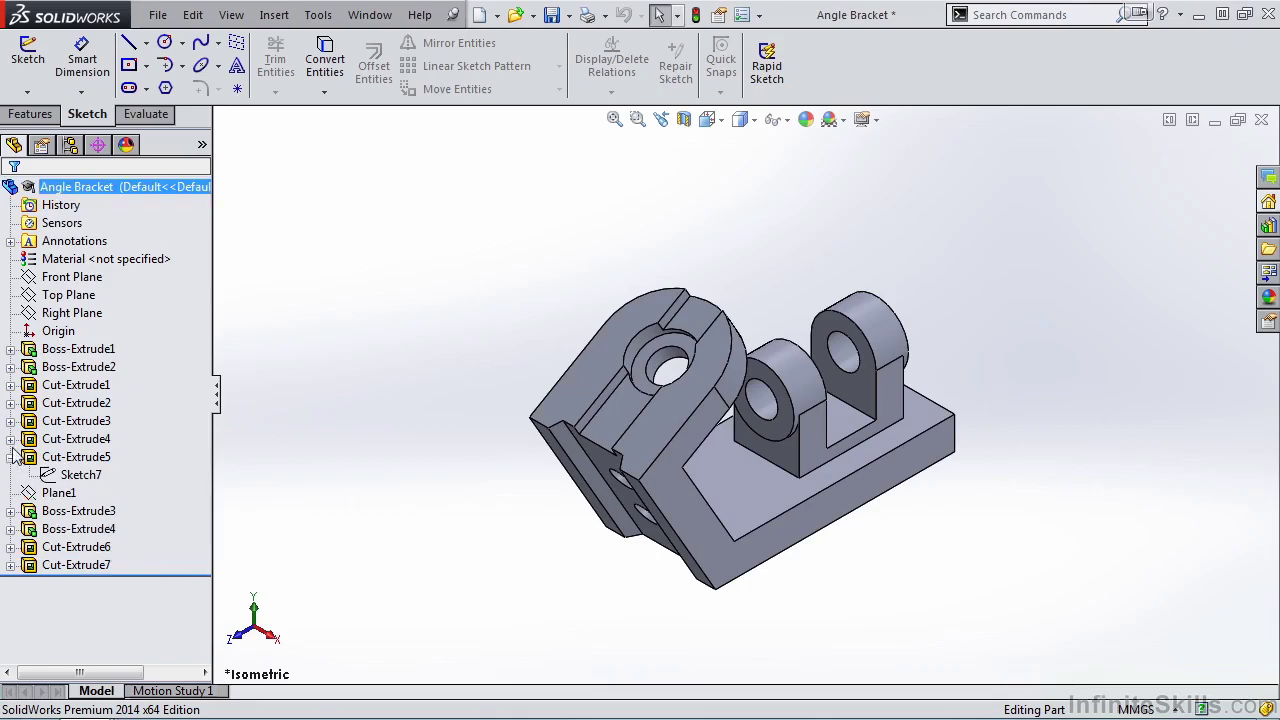
click(10, 439)
click(10, 421)
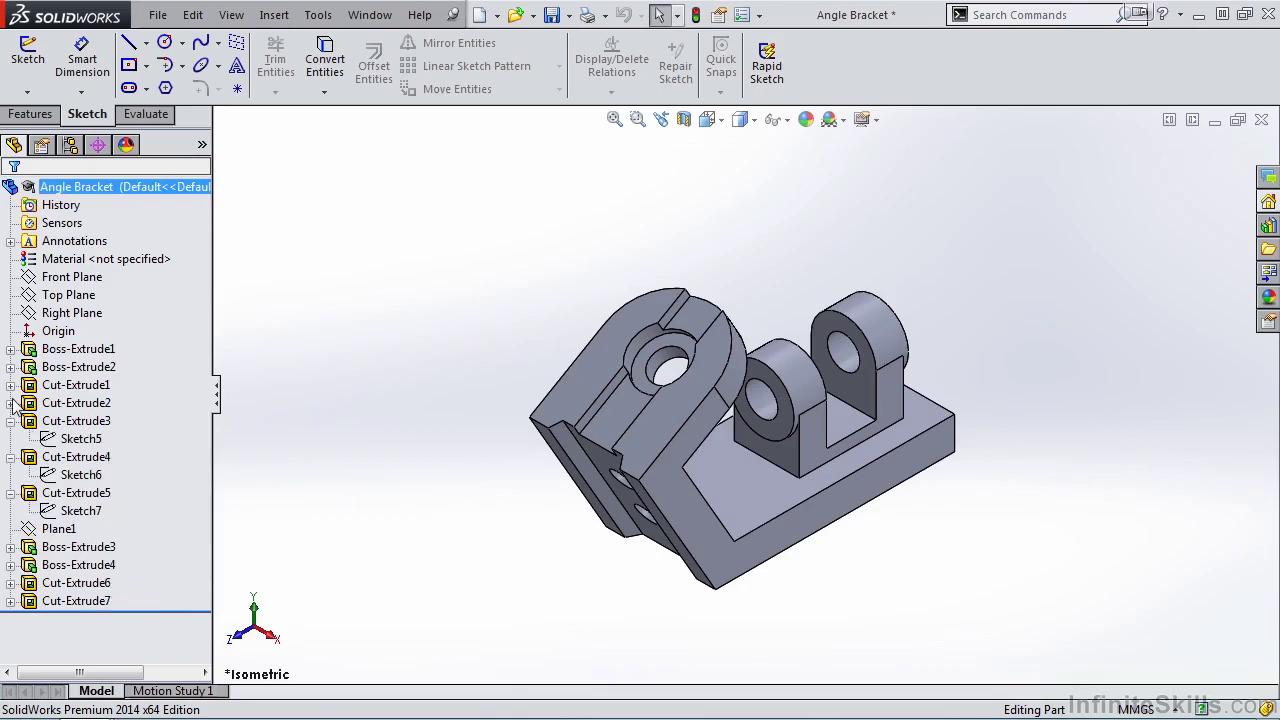
click(10, 403)
click(10, 385)
click(10, 367)
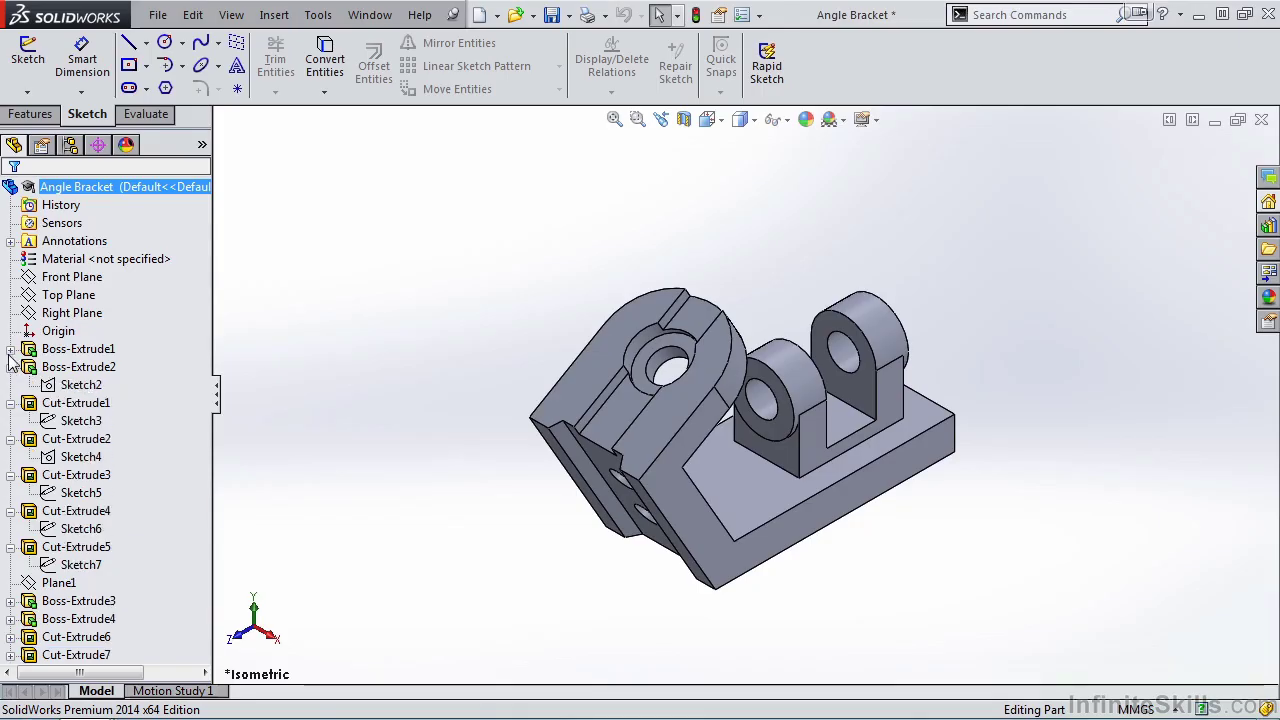
click(10, 349)
Highlight Sketch1 through Sketch7 of the angle bracket in turn to examine where each lies, and clear the selection
click(80, 367)
ctrl+click(78, 403)
click(80, 439)
ctrl+click(78, 457)
click(80, 474)
click(80, 511)
ctrl+click(78, 547)
click(78, 586)
click(287, 518)
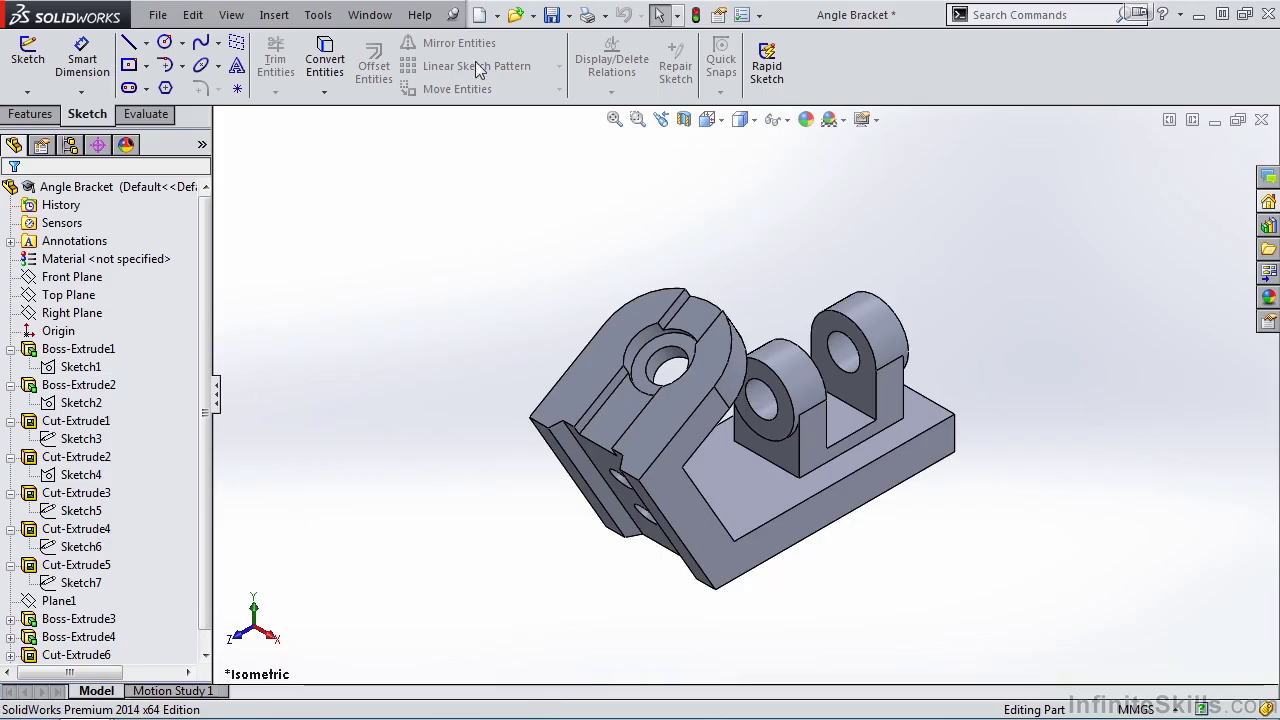
View the available new document types and cancel without creating a document
click(480, 16)
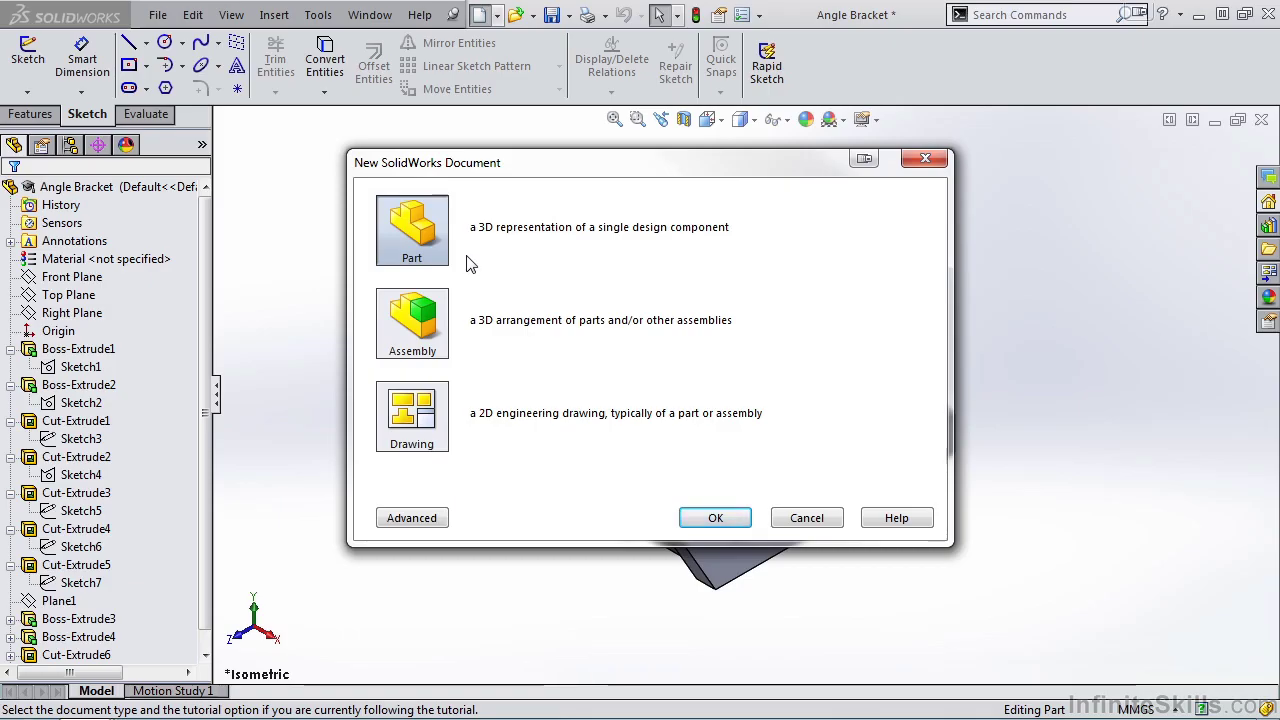
click(806, 518)
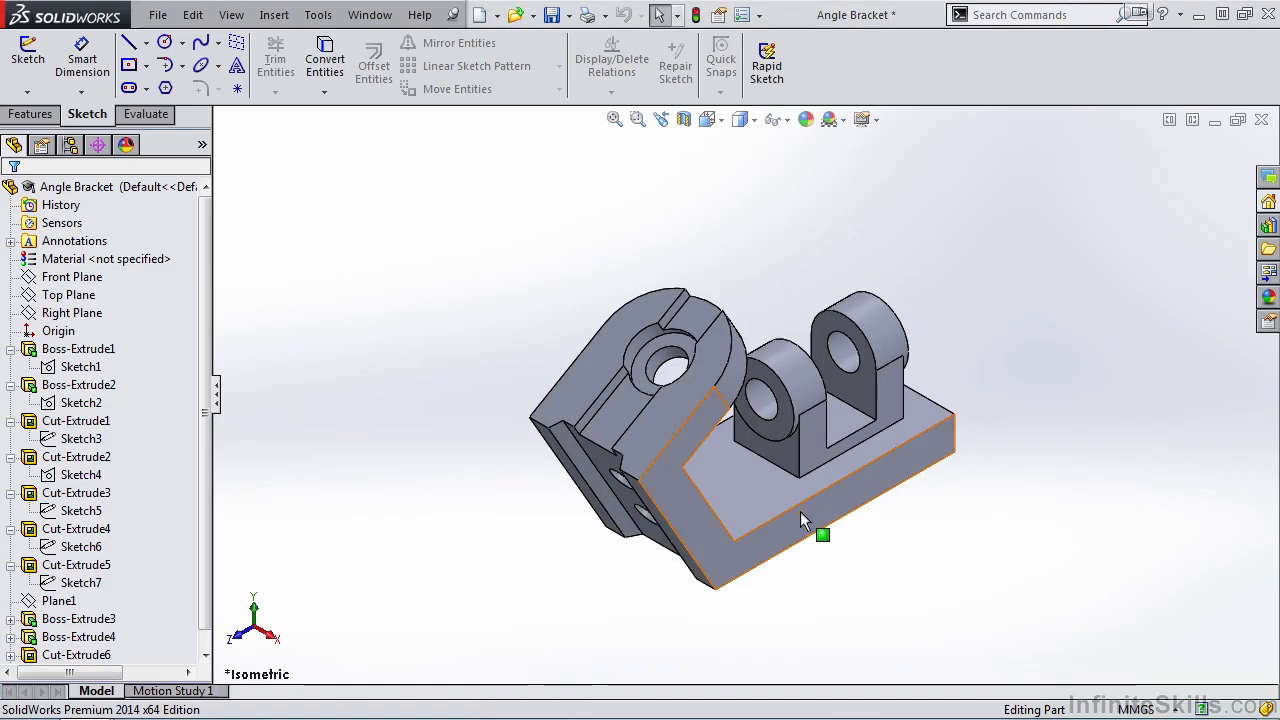
Examine the positions of Sketch1, Sketch2 and Sketch3 on the angle bracket
click(80, 367)
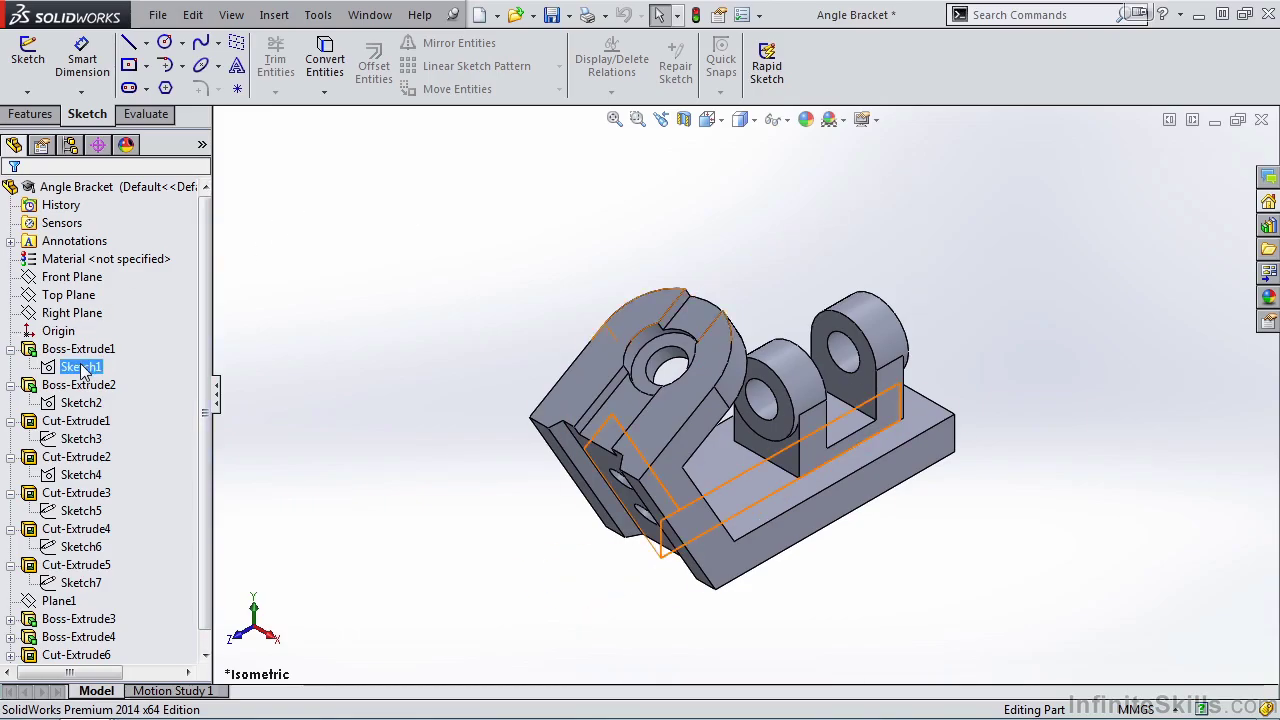
click(82, 403)
ctrl+click(82, 440)
click(81, 440)
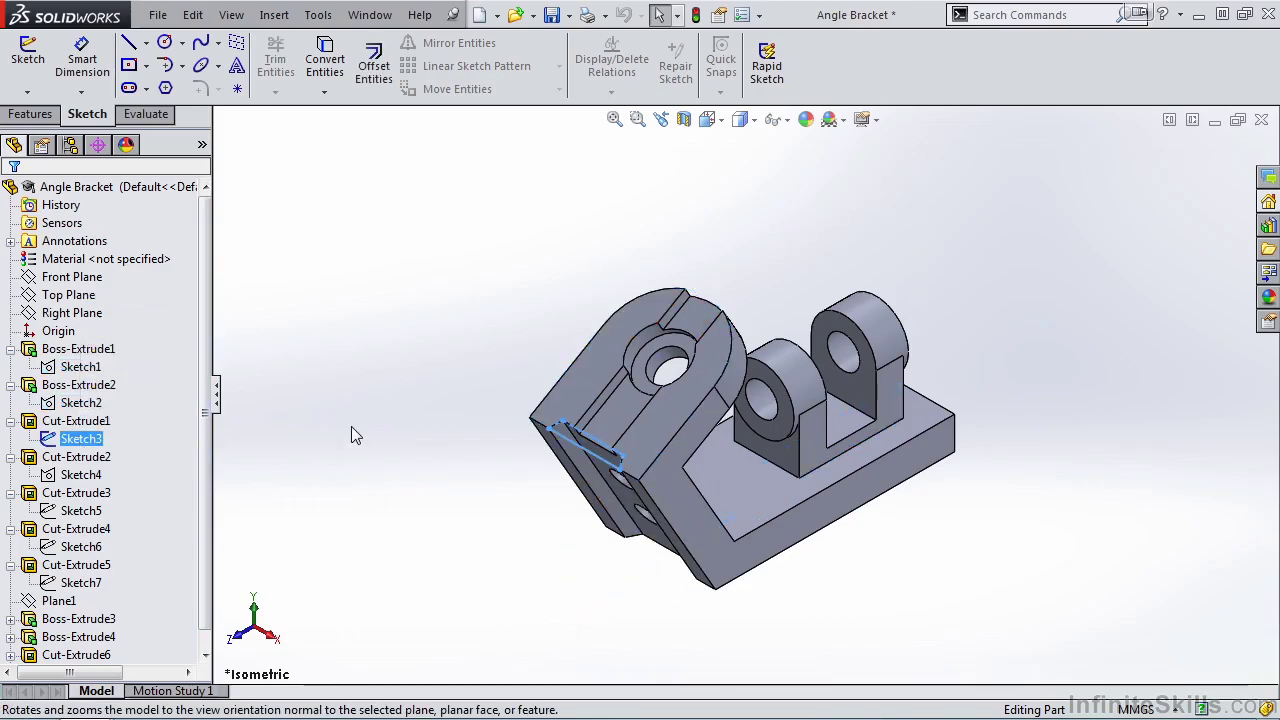